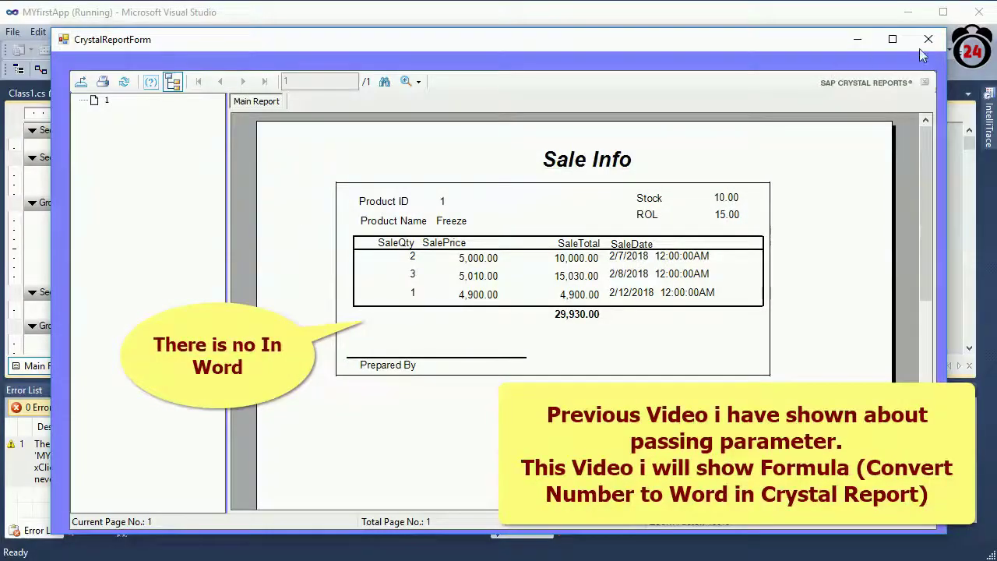
# Close the report viewer and load the Sale Info report for product ID 2
pyautogui.click(928, 40)
pyautogui.doubleClick(473, 263)
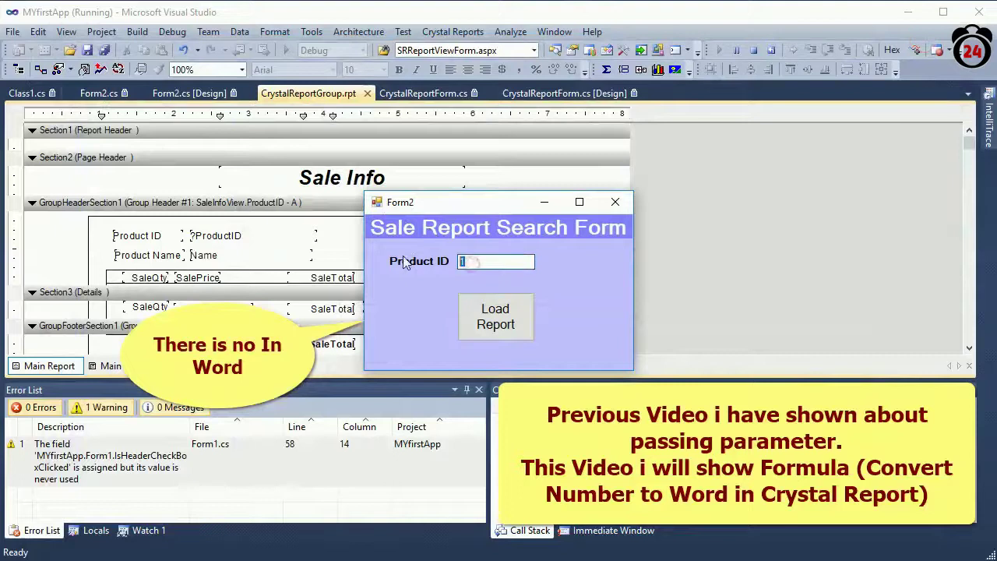
pyautogui.write('2')
pyautogui.click(477, 308)
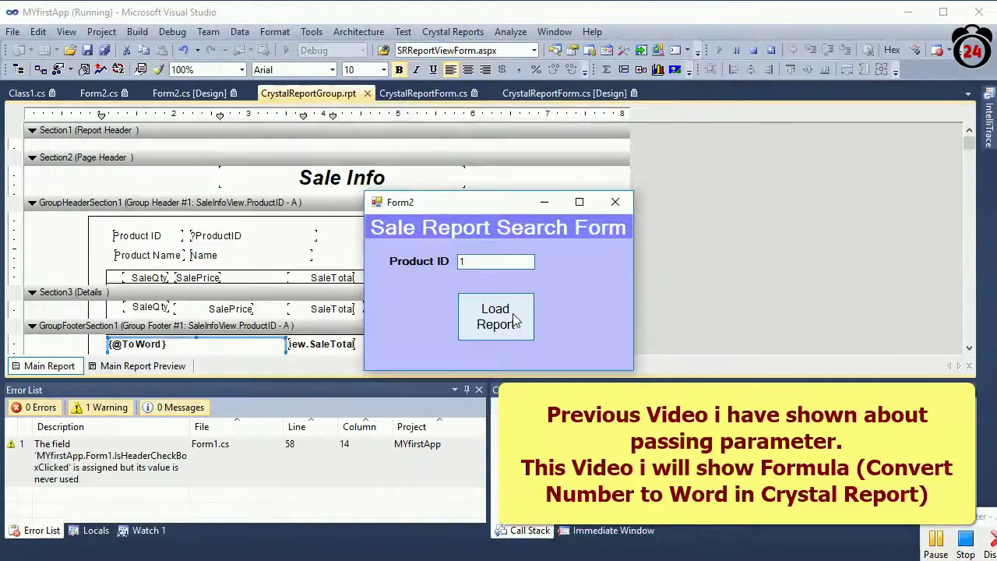
# Review the loaded report's words total, then re-enter 2 as the Product ID
pyautogui.click(514, 319)
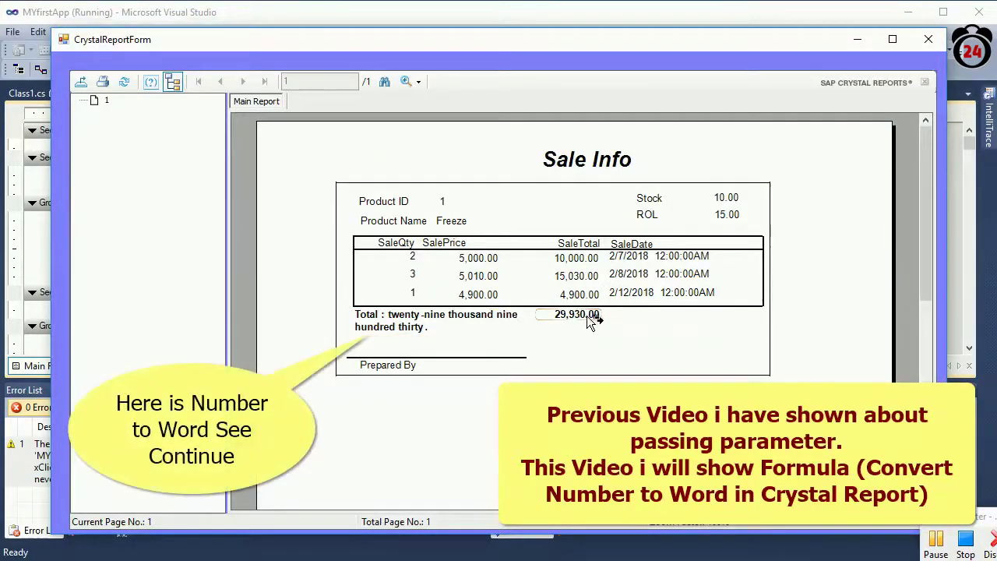
pyautogui.click(452, 331)
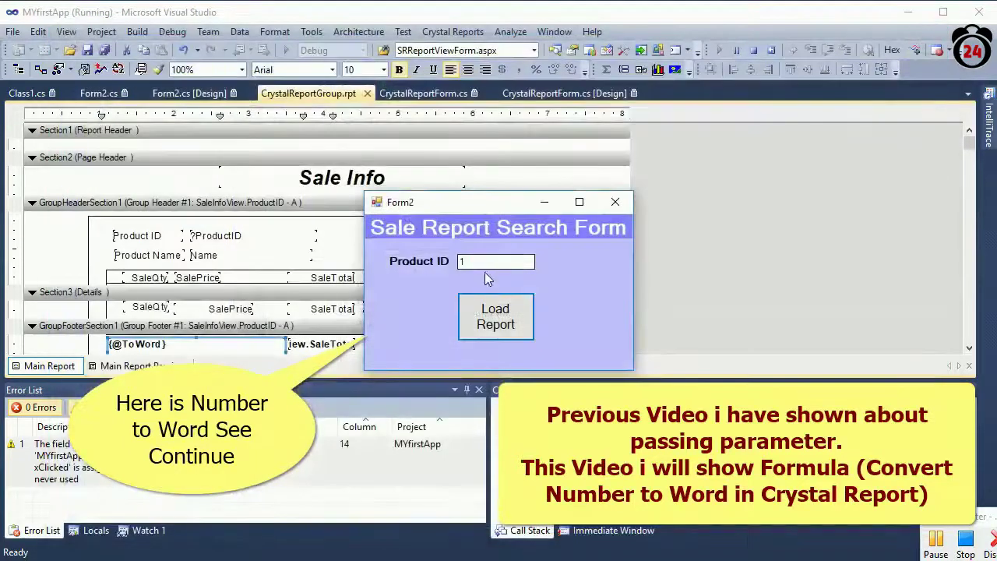
pyautogui.moveTo(475, 262); pyautogui.dragTo(414, 261)
pyautogui.write('2')
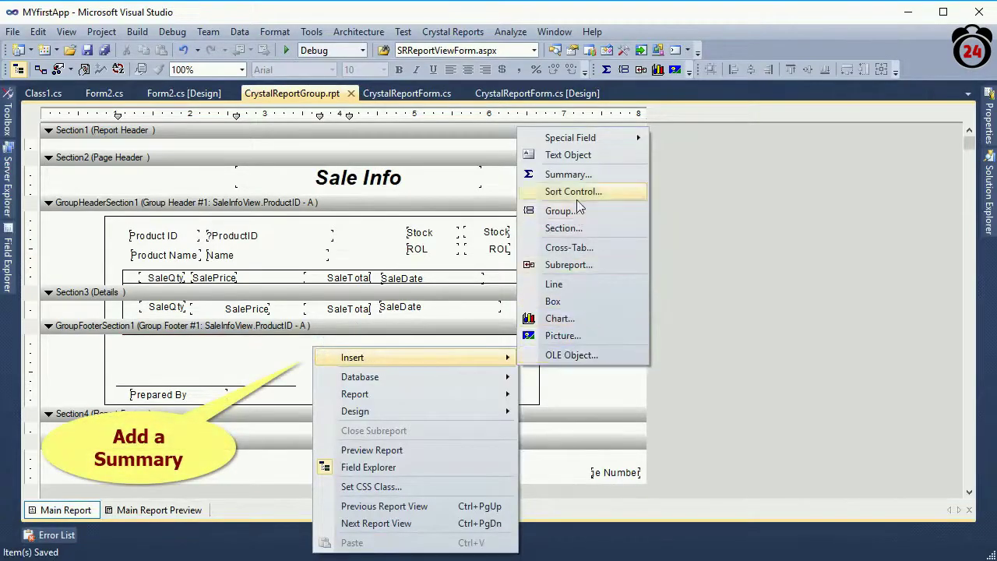
# Insert a Sum summary of SaleInfoView.SaleTotal and drag it into the group footer
pyautogui.click(579, 175)
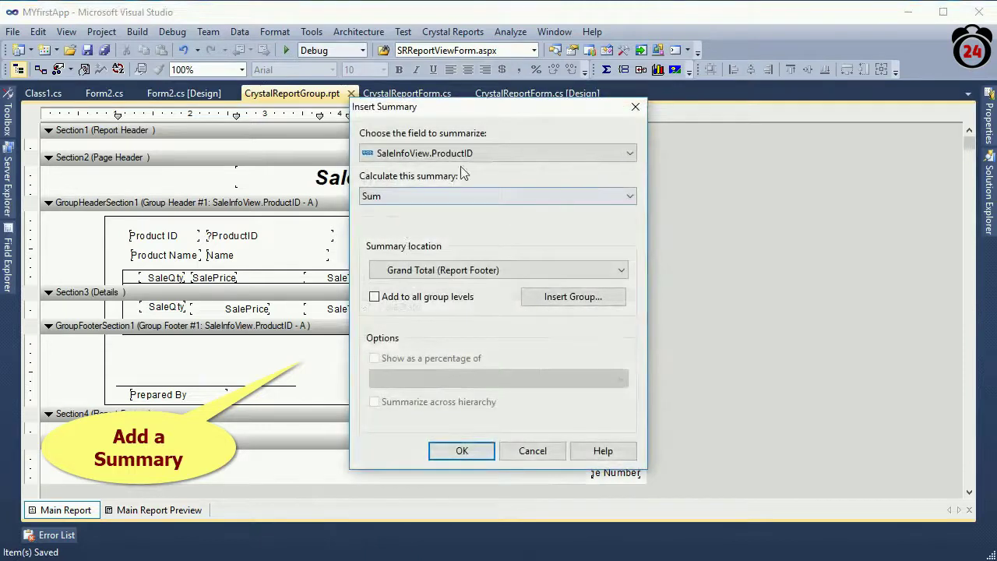
pyautogui.click(477, 153)
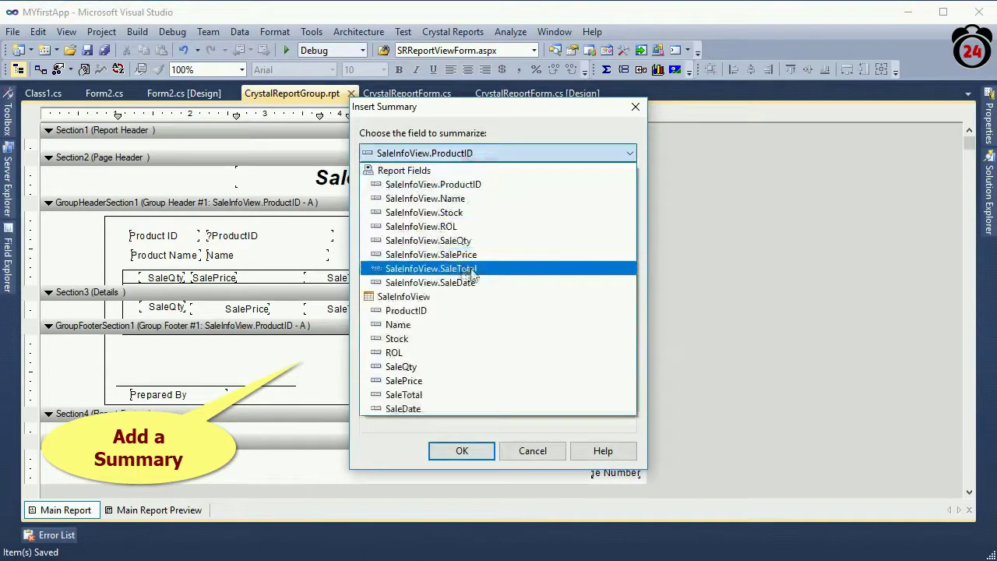
pyautogui.click(470, 269)
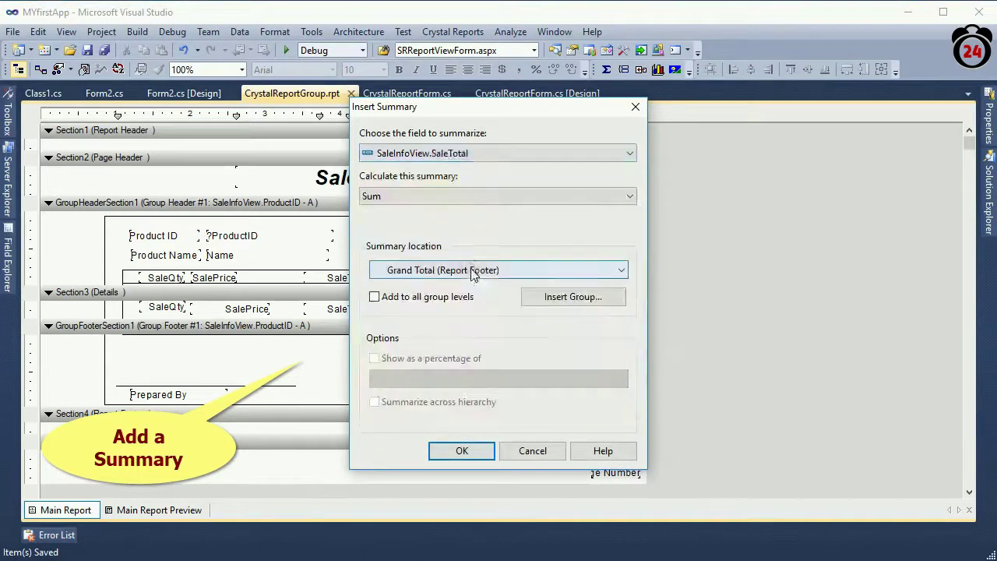
pyautogui.click(464, 451)
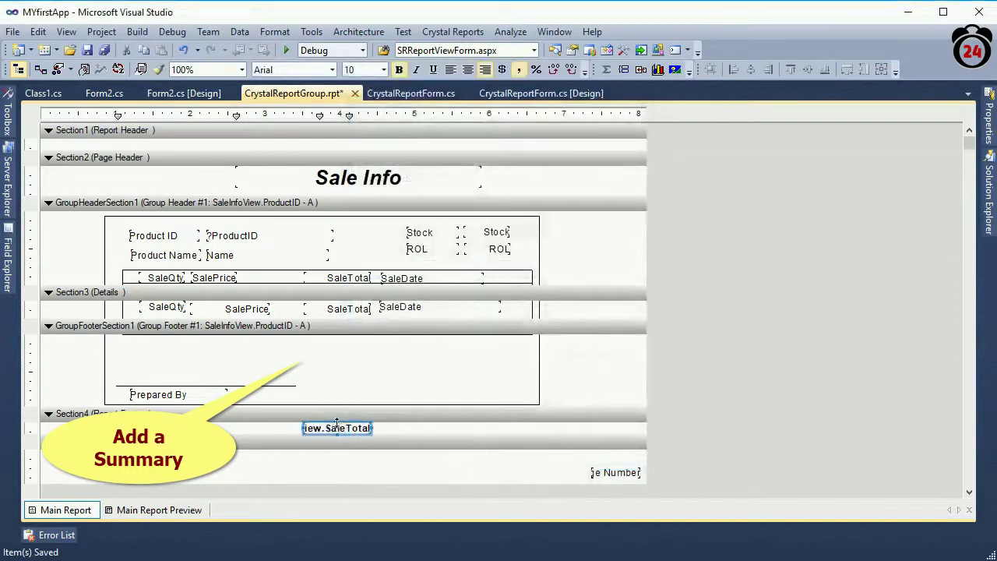
pyautogui.moveTo(337, 428); pyautogui.dragTo(338, 344)
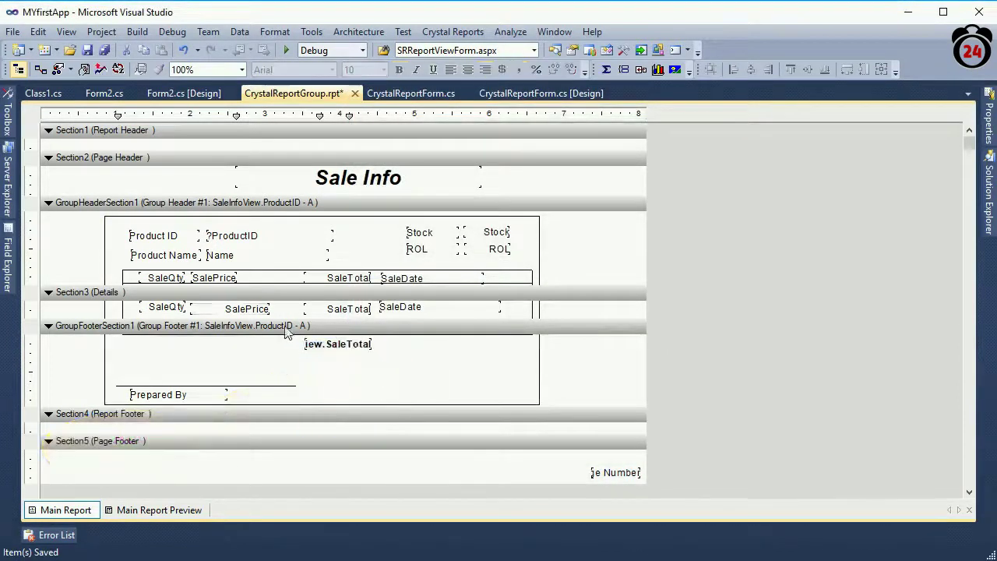
# From Field Explorer's Formula Fields, create a new formula named ToWord
pyautogui.click(7, 257)
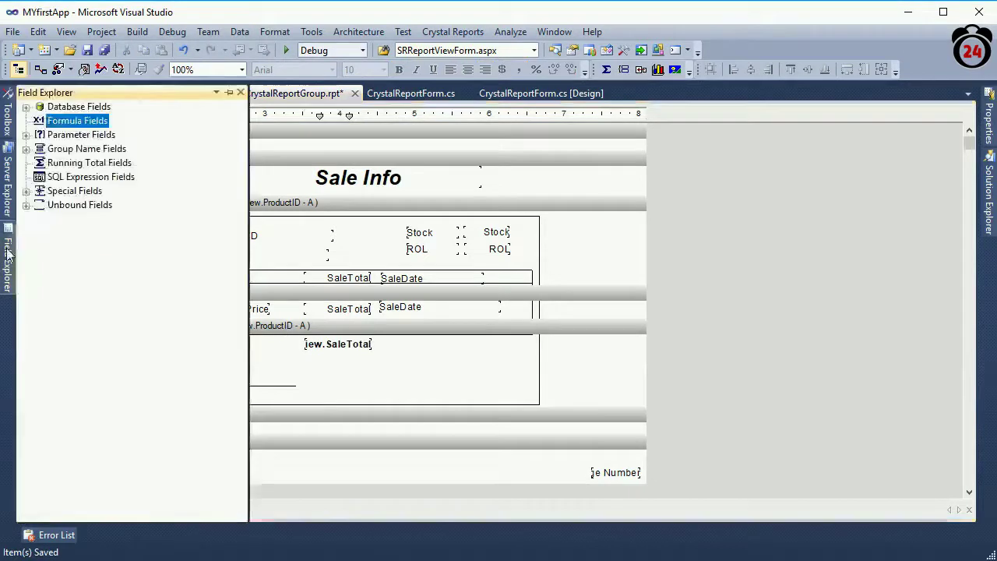
pyautogui.rightClick(69, 125)
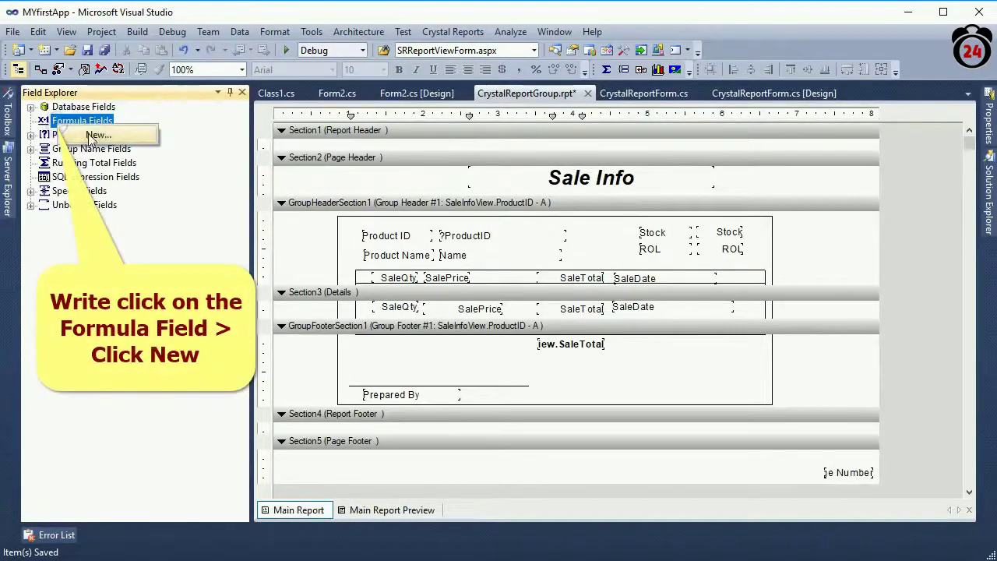
pyautogui.click(99, 134)
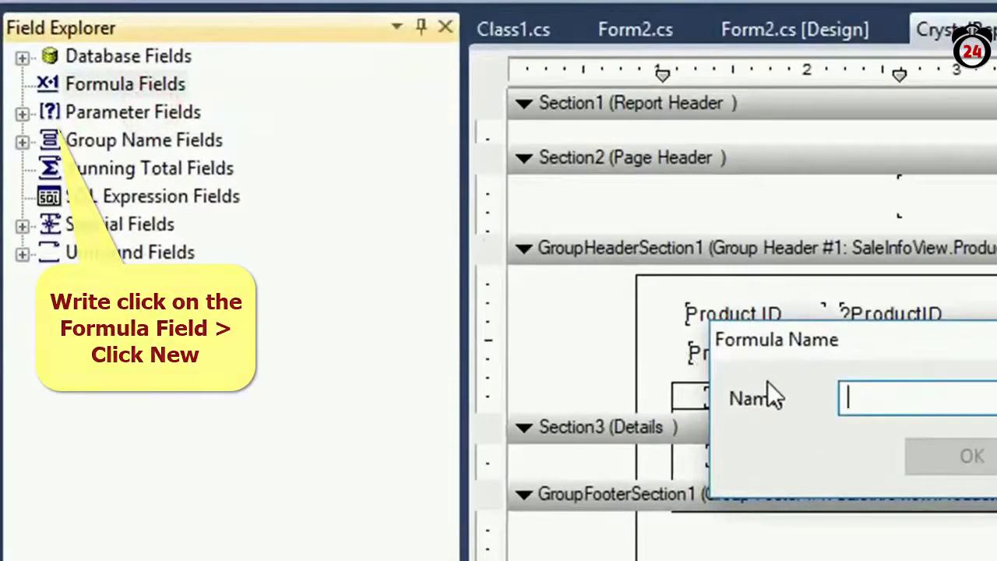
pyautogui.write('To')
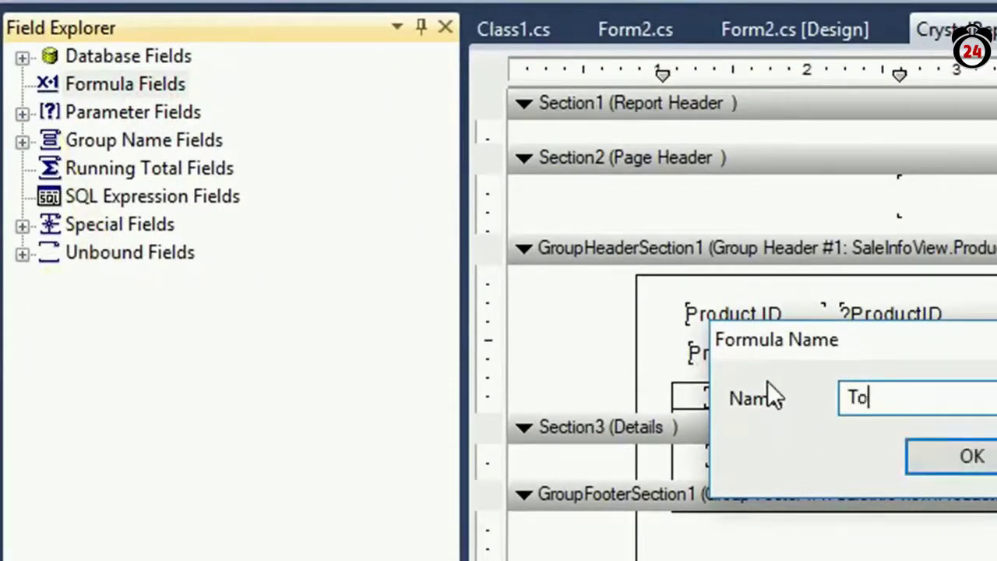
pyautogui.write('Woe')
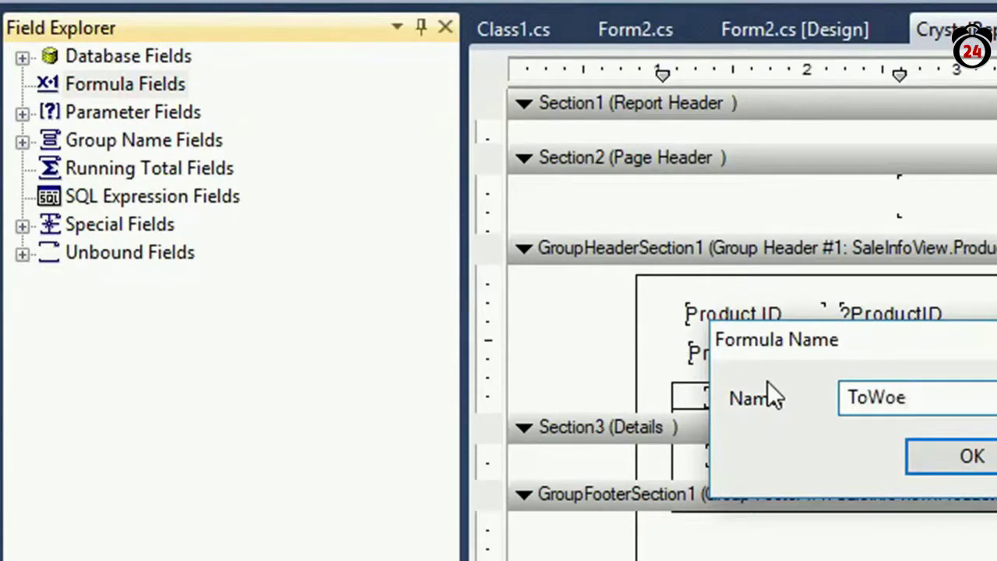
pyautogui.press('BackSpace')
pyautogui.write('rd')
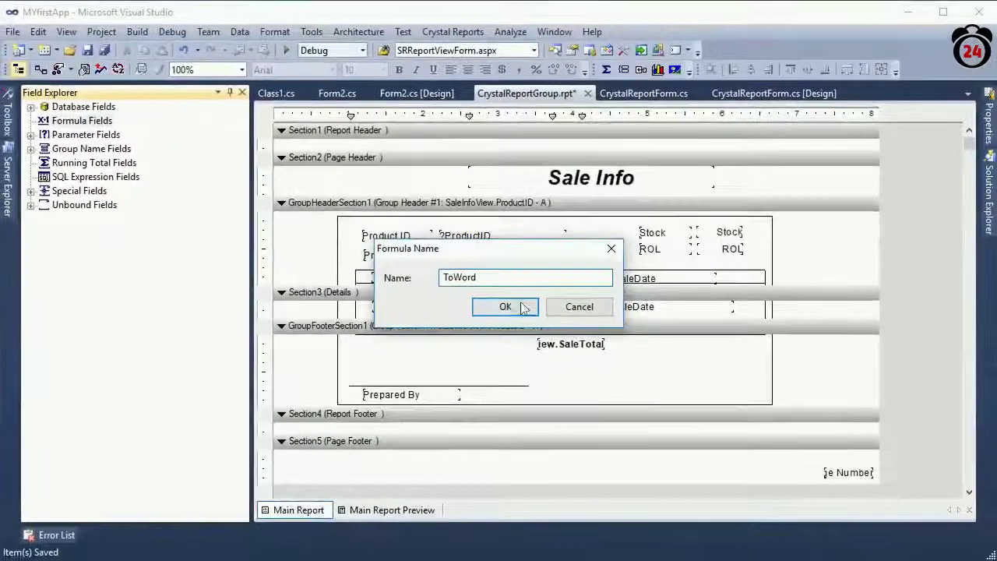
pyautogui.click(522, 309)
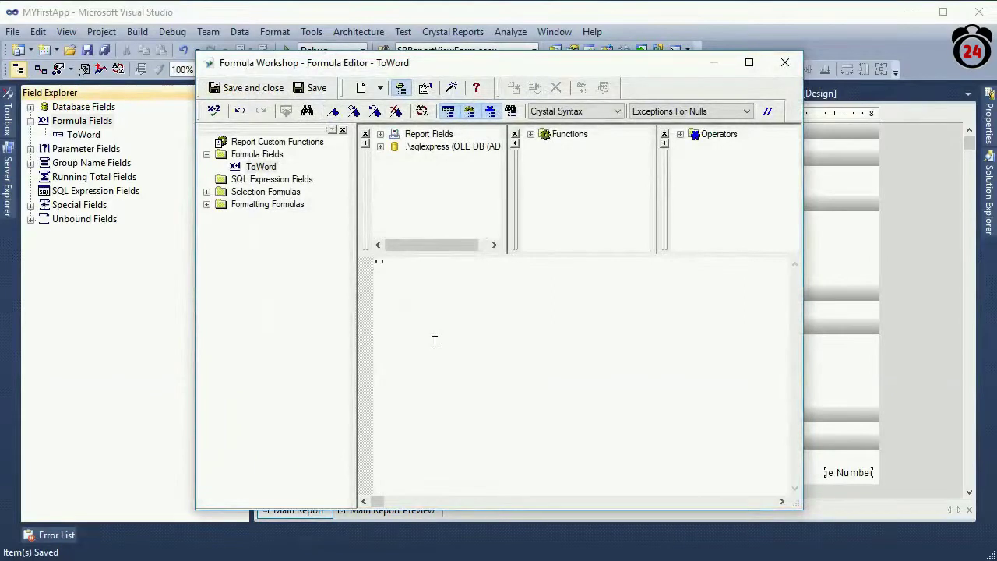
# Write 'Total :' + ToWord(tonumber(sum(...)), inserting SaleInfoView.SaleTotal from the field list
pyautogui.write('t')
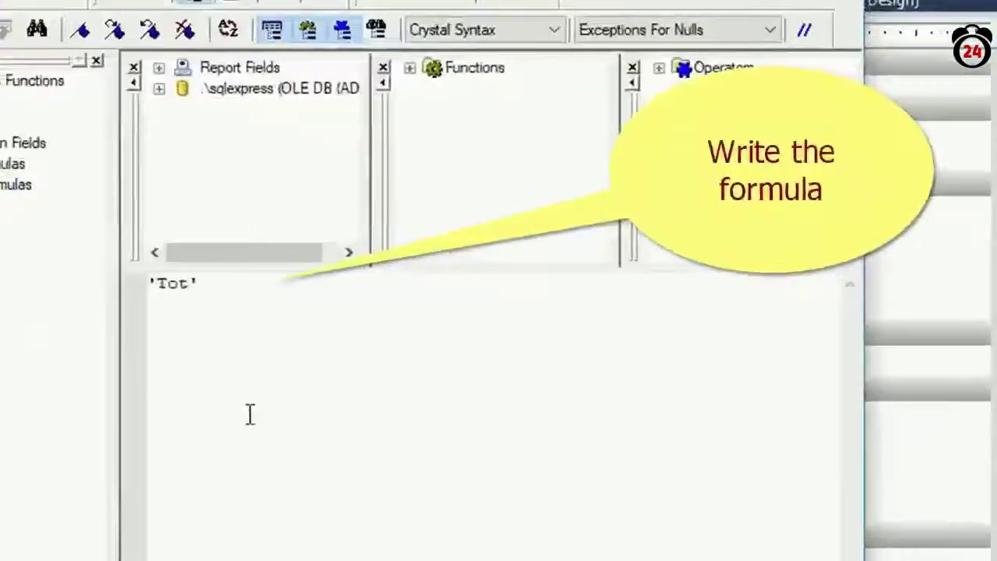
pyautogui.write('al ')
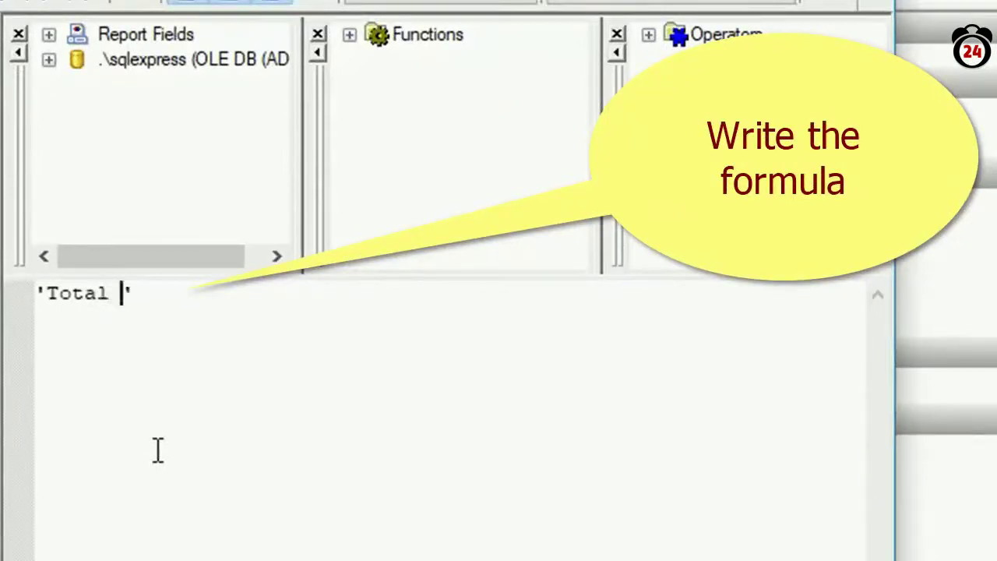
pyautogui.write(':')
pyautogui.write('oWor')
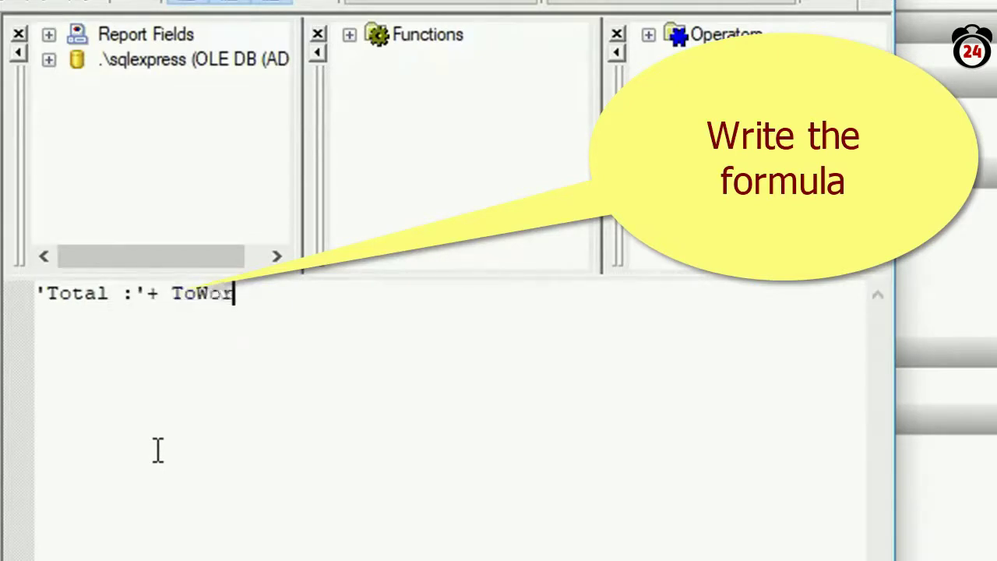
pyautogui.write('d')
pyautogui.write('(')
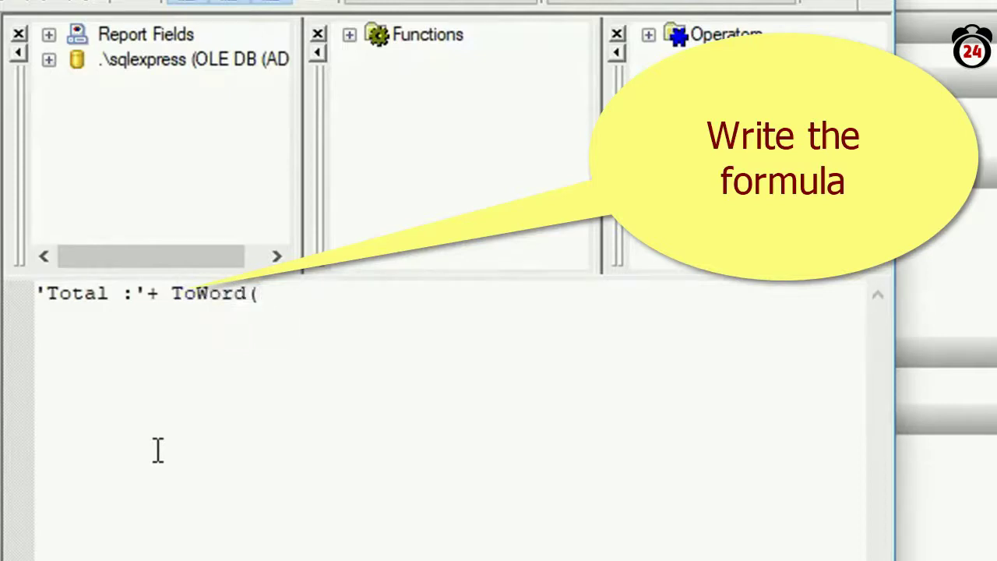
pyautogui.write('tonum')
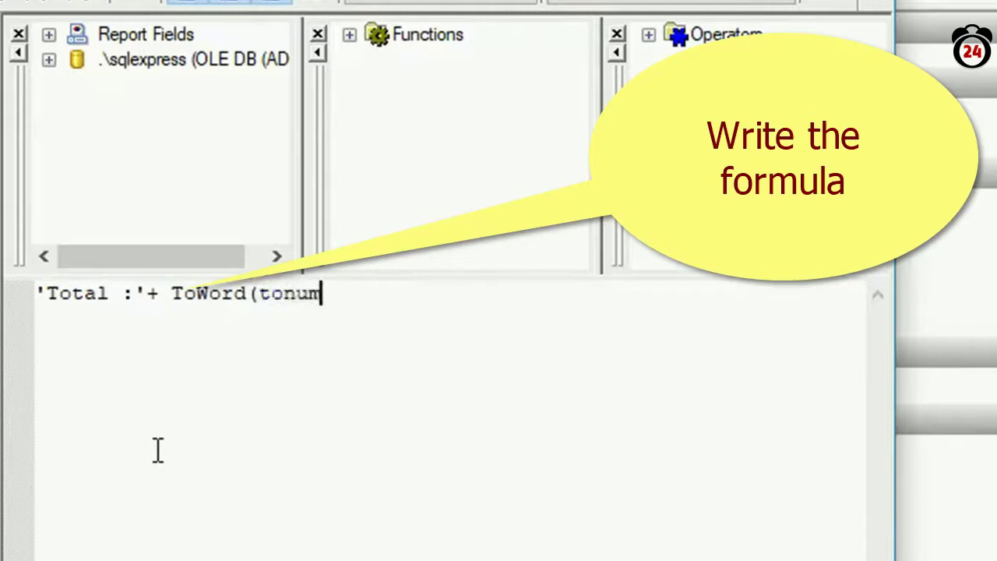
pyautogui.write('ber(')
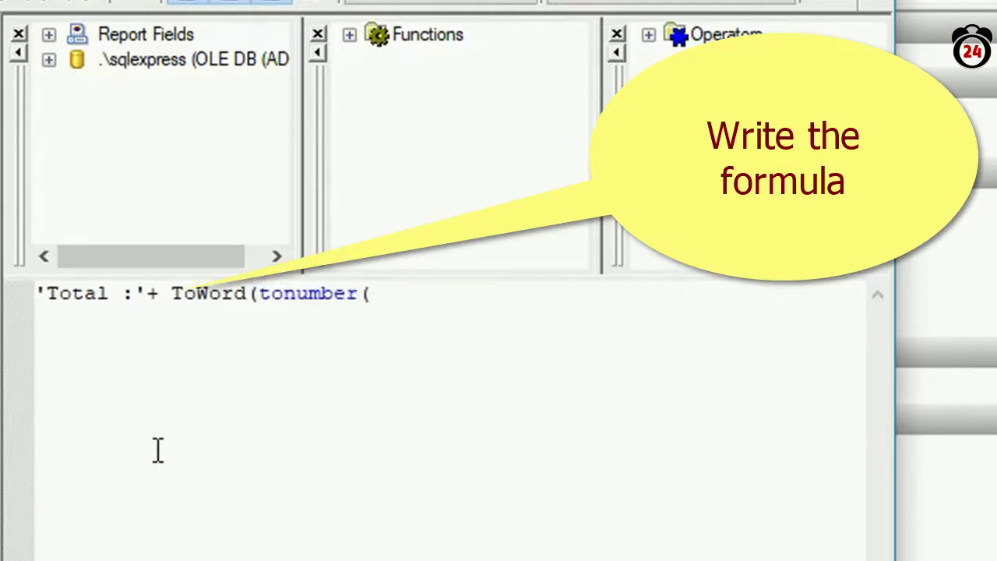
pyautogui.write('sum(')
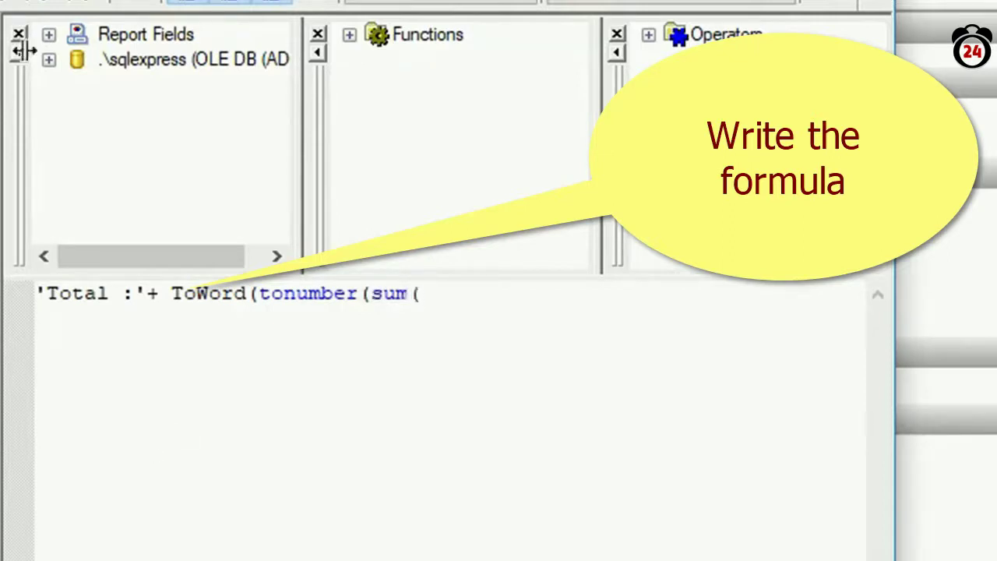
pyautogui.click(49, 61)
pyautogui.click(78, 85)
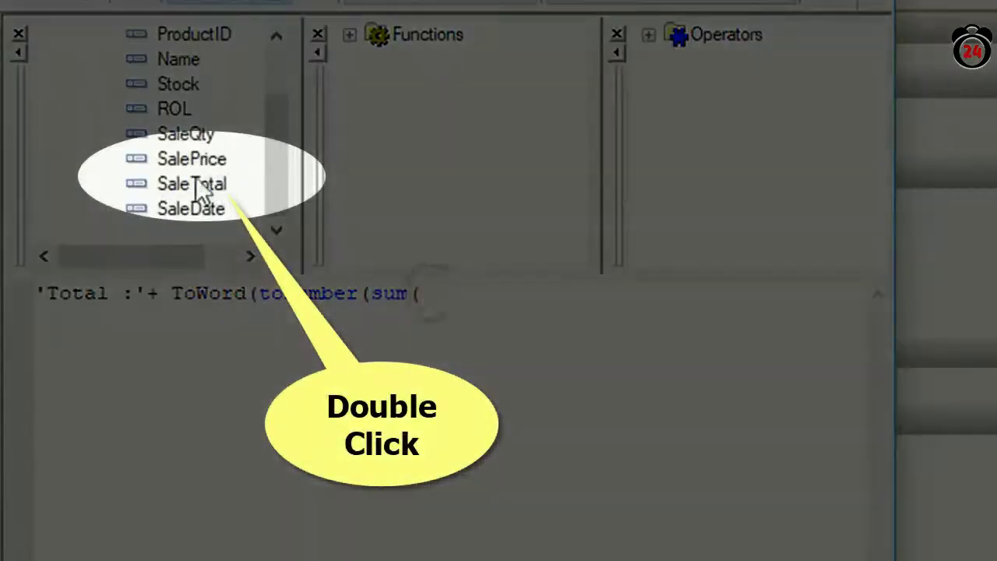
pyautogui.doubleClick(197, 187)
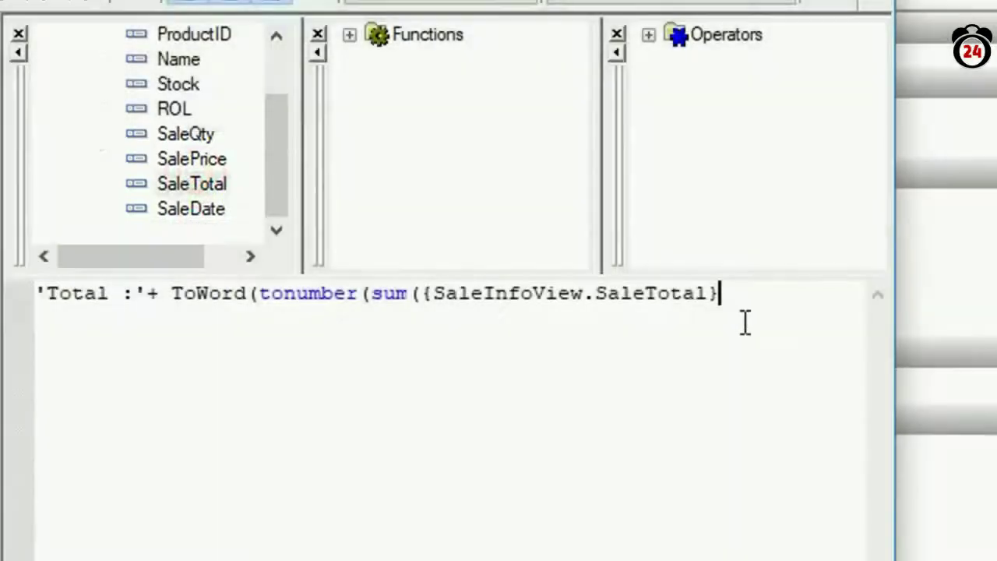
# Close the expression with ,0)) and '.', add the space after 'Total :', and correct ToWords
pyautogui.write(')')
pyautogui.write(',')
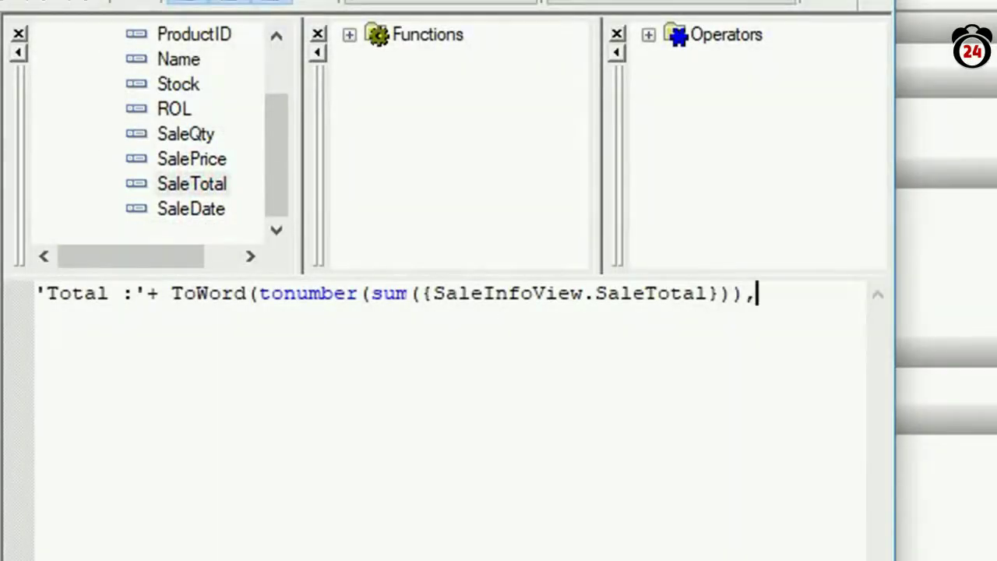
pyautogui.write('0)')
pyautogui.write('.')
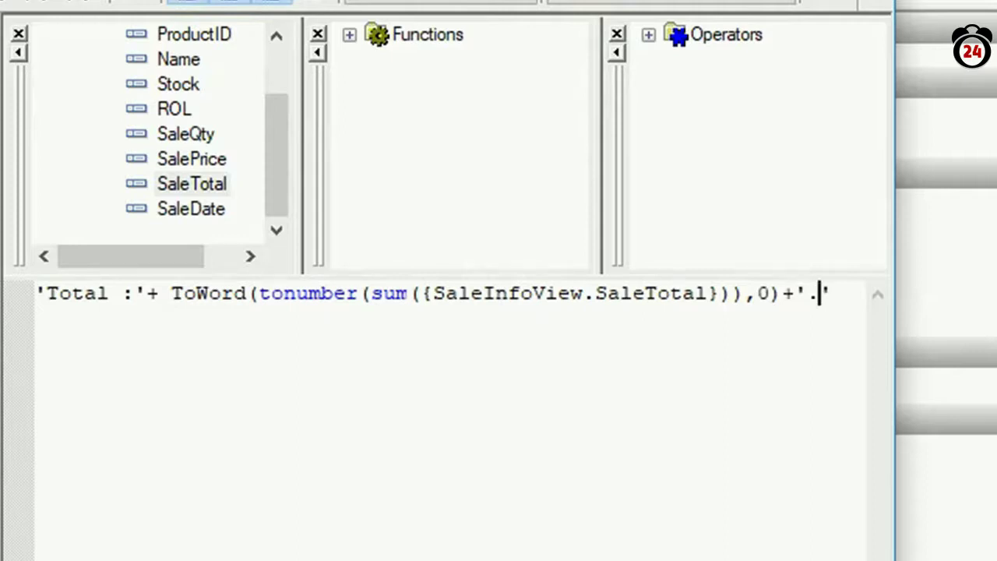
pyautogui.click(138, 294)
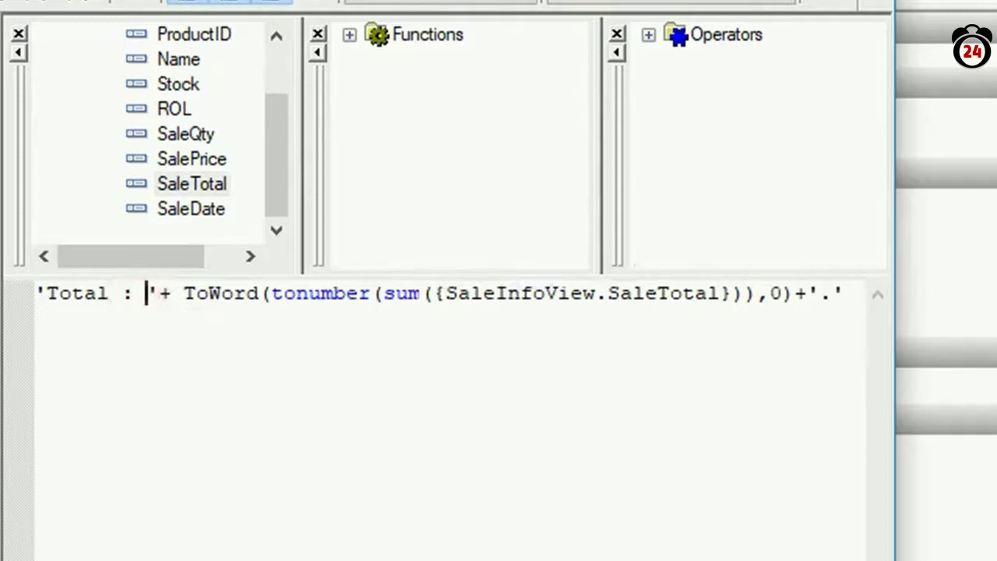
pyautogui.click(261, 293)
pyautogui.write('s')
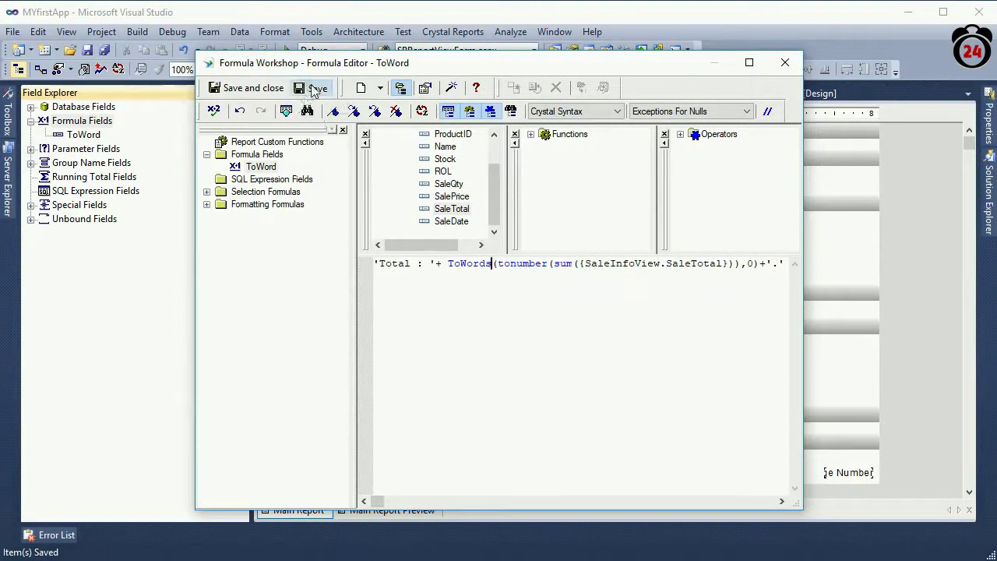
# Save the ToWord formula and place a new text object in the group footer
pyautogui.click(249, 89)
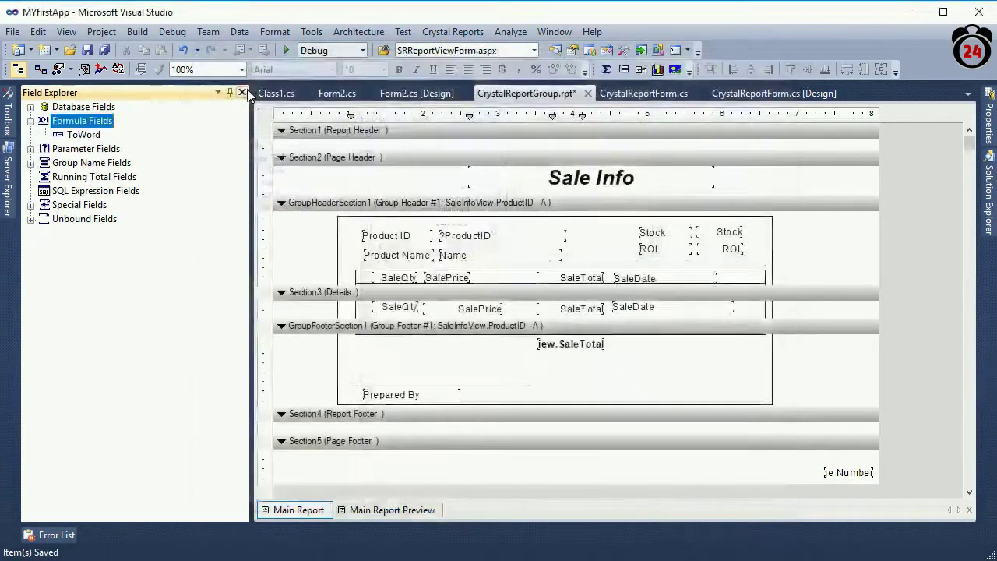
pyautogui.rightClick(390, 356)
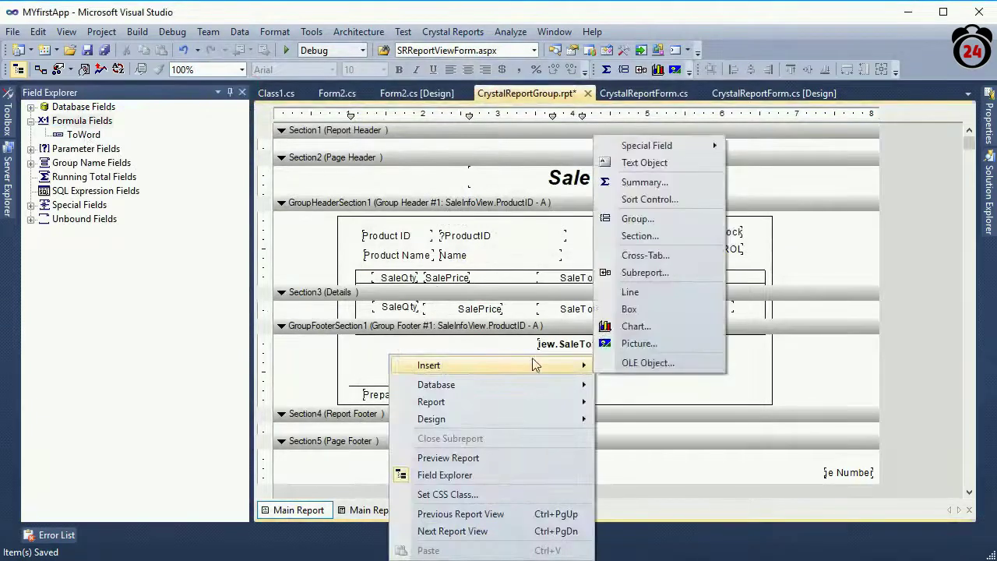
pyautogui.click(651, 169)
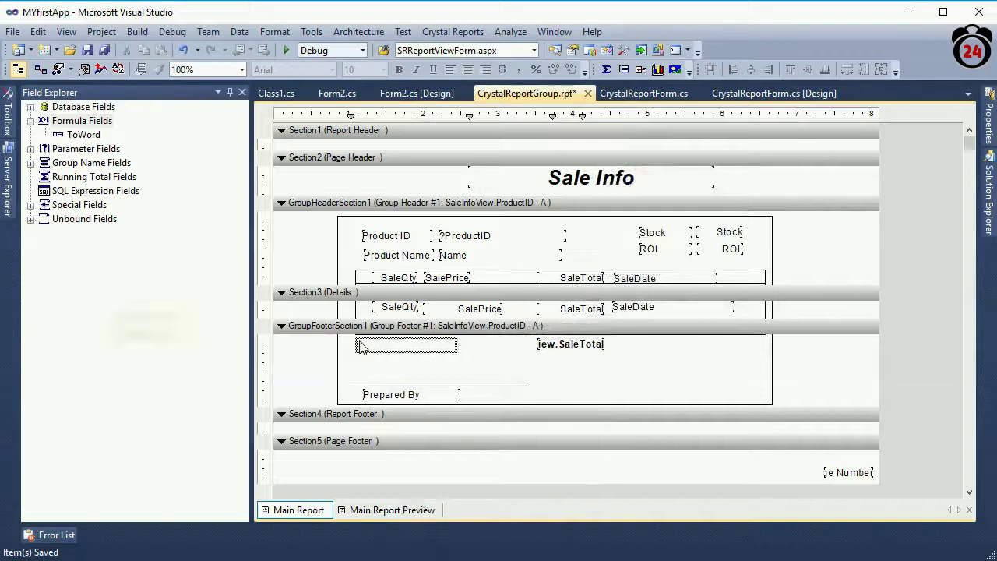
pyautogui.click(359, 346)
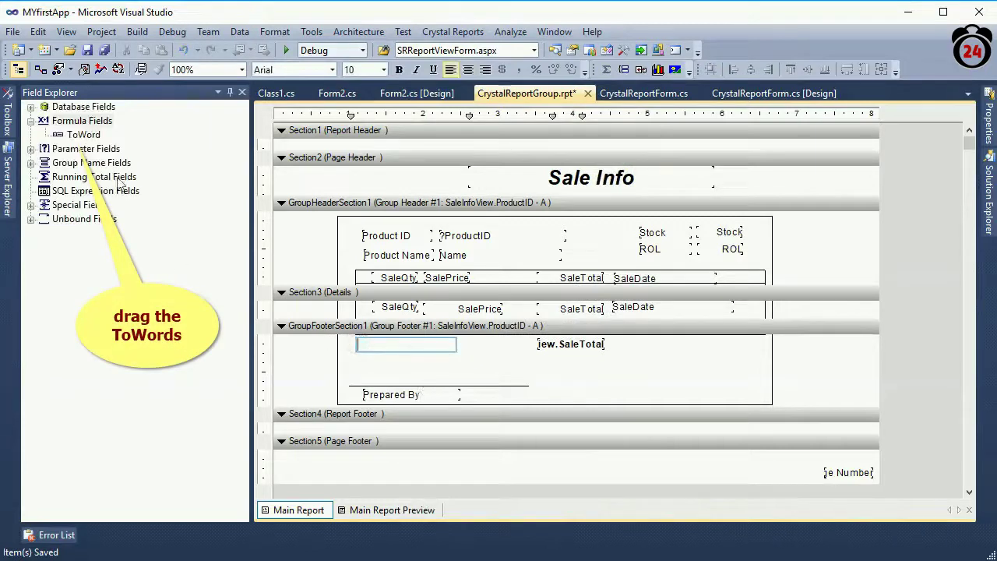
# Drop the ToWord formula into the text object and widen it up to the SaleTotal sum
pyautogui.moveTo(79, 138); pyautogui.dragTo(376, 352)
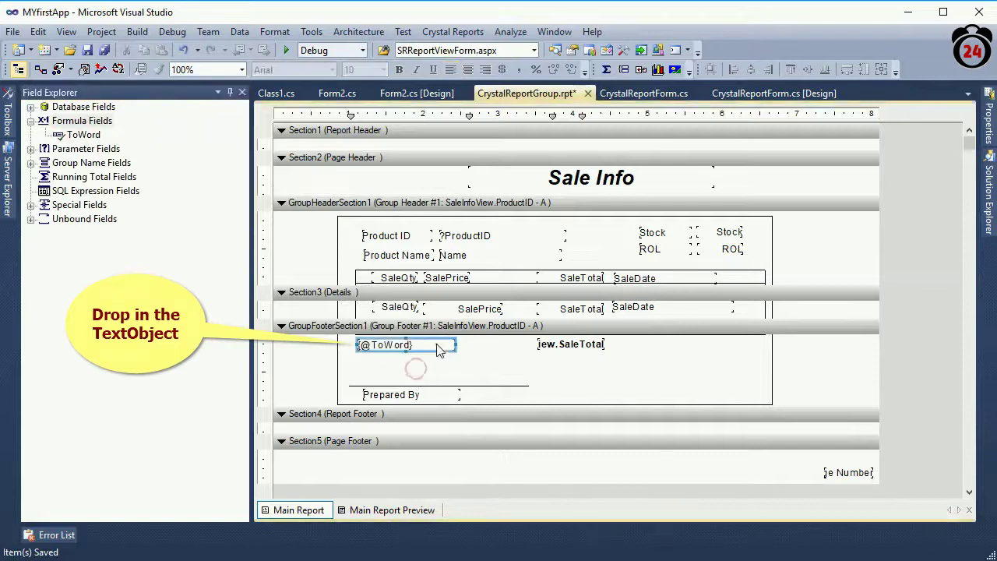
pyautogui.moveTo(456, 344); pyautogui.dragTo(509, 345)
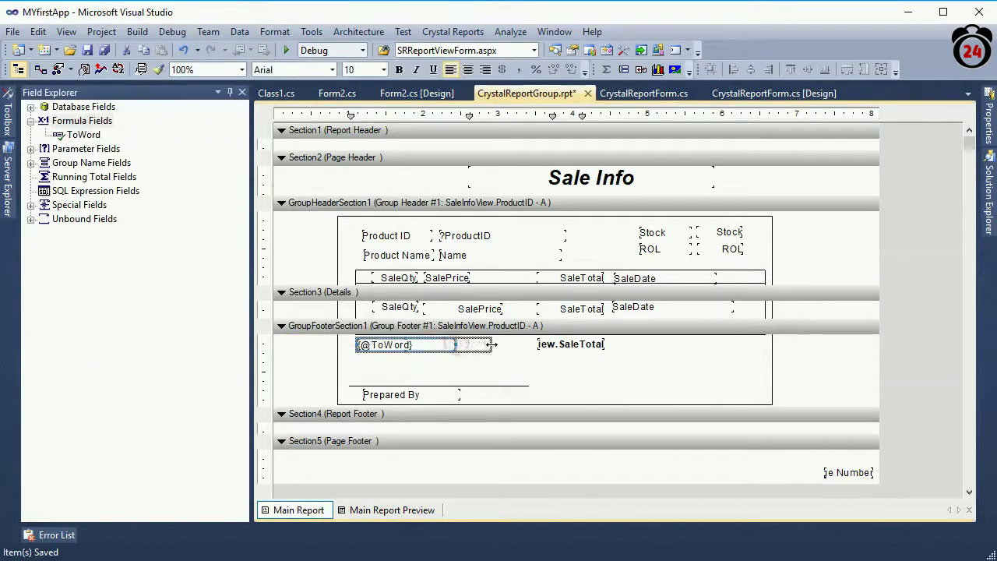
pyautogui.moveTo(520, 350); pyautogui.dragTo(520, 350)
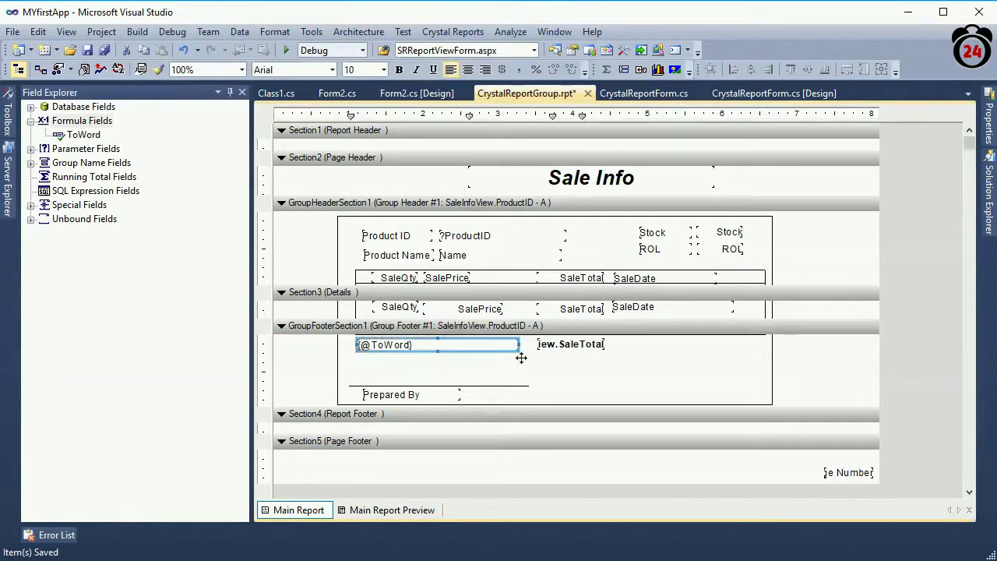
pyautogui.click(286, 50)
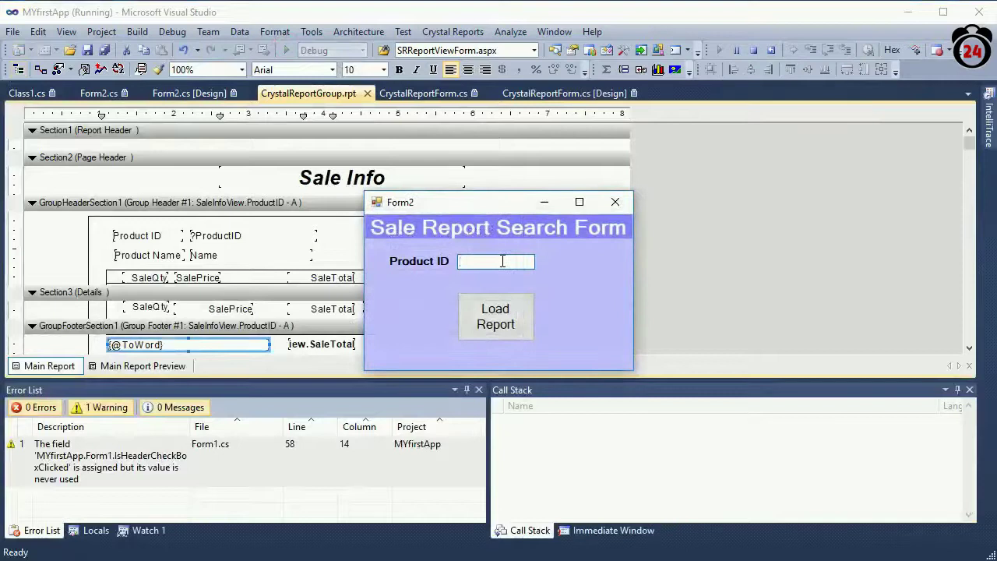
# Load product 1's Sale Info report, note the truncated words total, and stop the app
pyautogui.write('1')
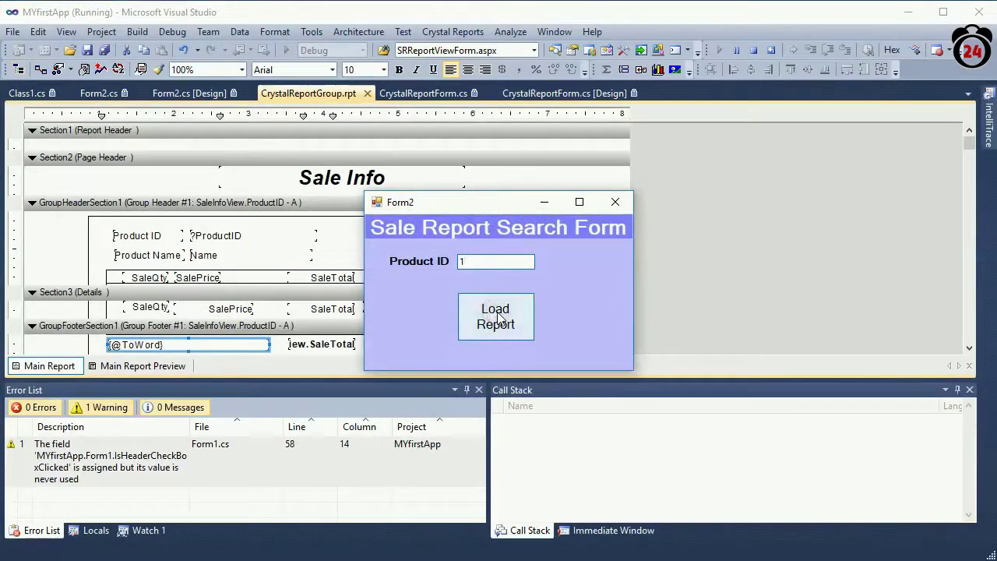
pyautogui.click(498, 318)
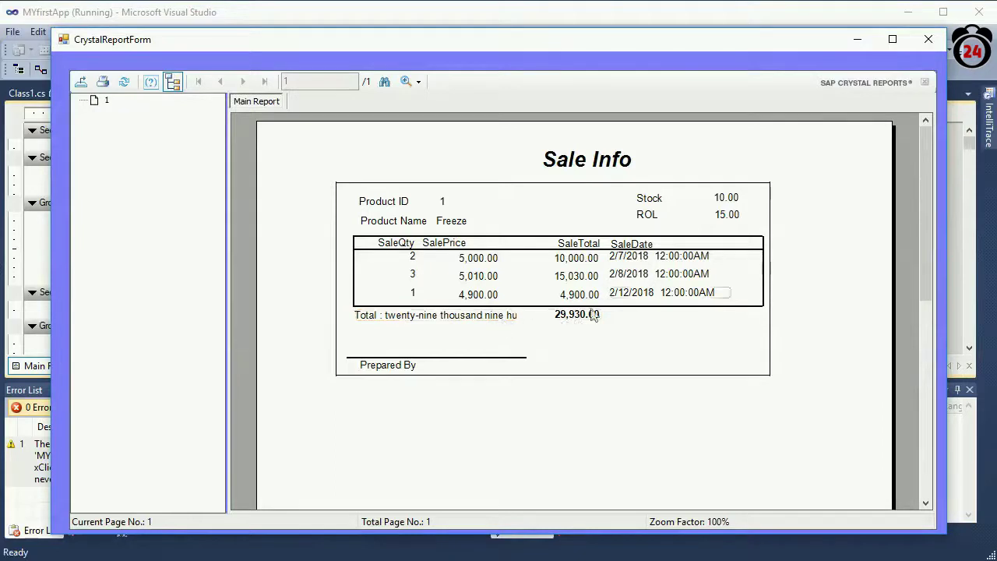
pyautogui.click(929, 39)
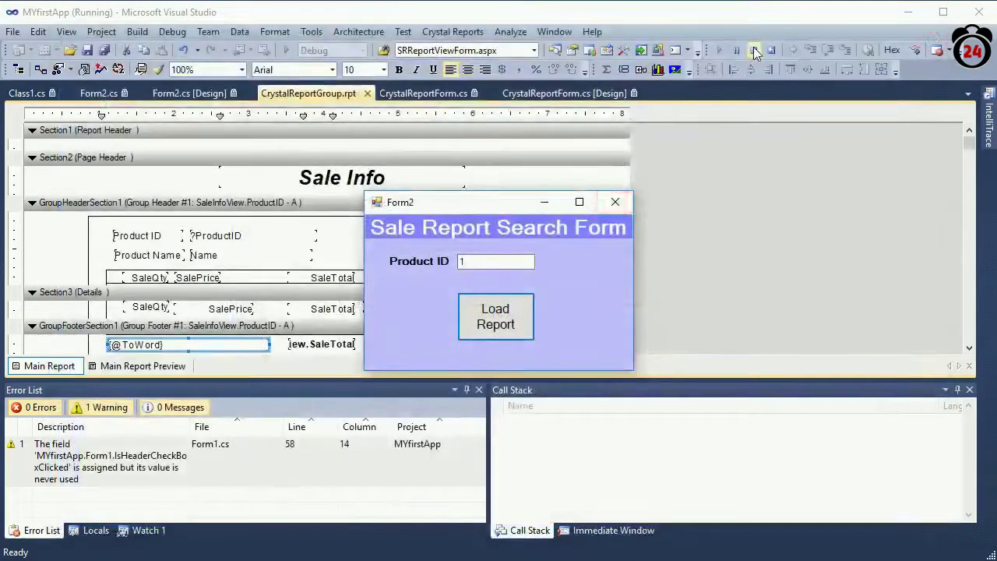
pyautogui.click(754, 49)
pyautogui.moveTo(440, 351); pyautogui.dragTo(440, 364)
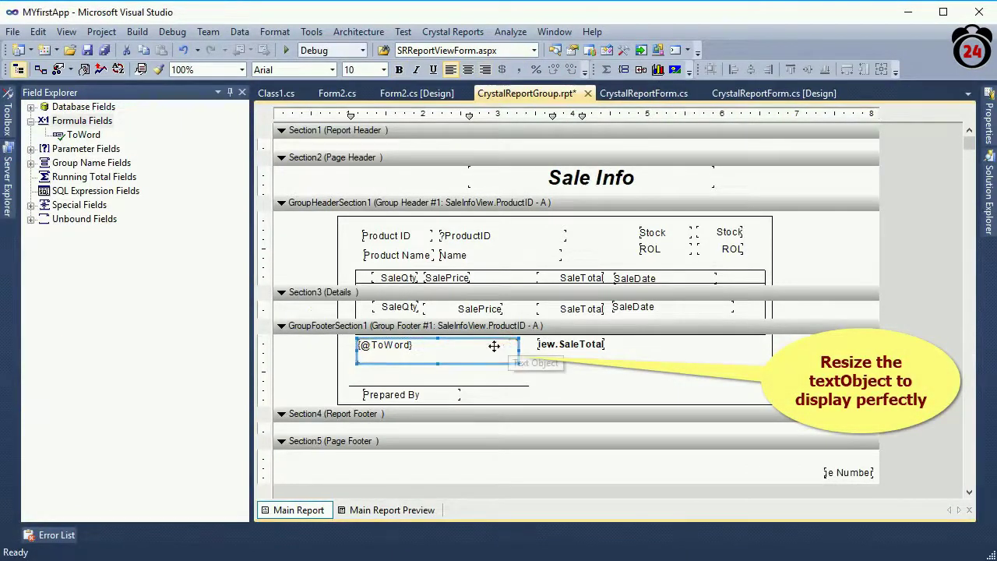
pyautogui.click(289, 50)
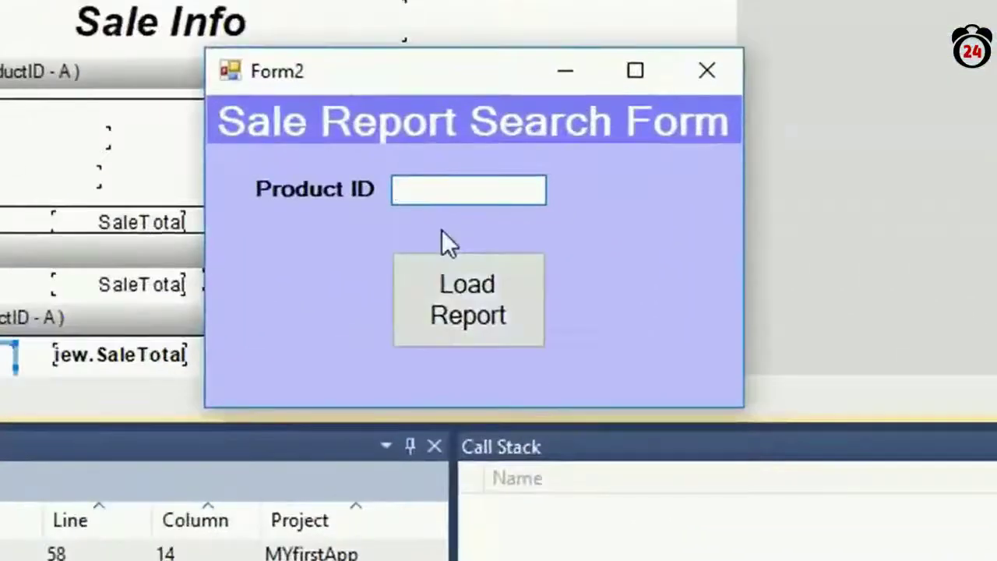
# Load the reports for products 1, 5 and 4, confirming the full words total appears each time
pyautogui.write('1')
pyautogui.click(466, 287)
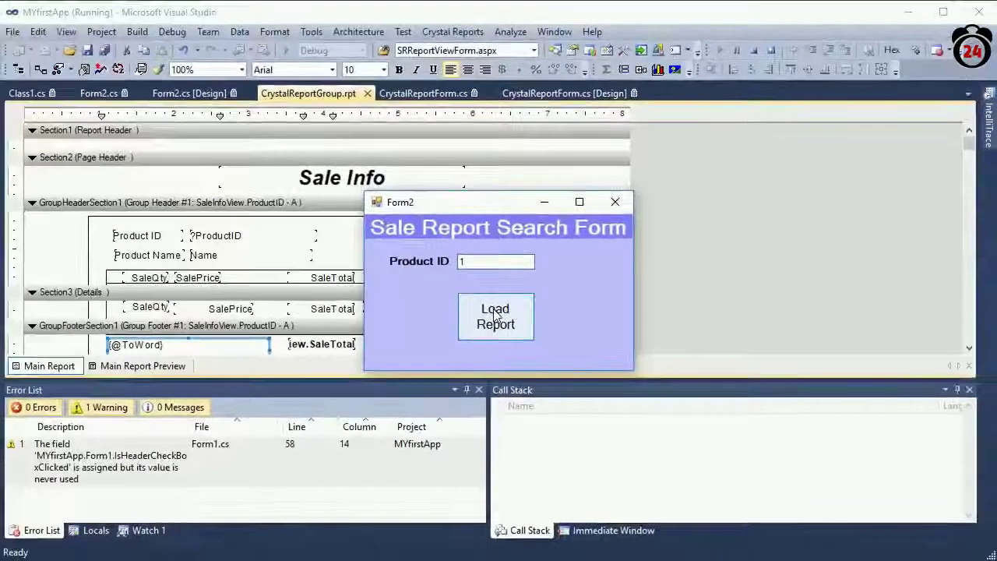
pyautogui.click(496, 313)
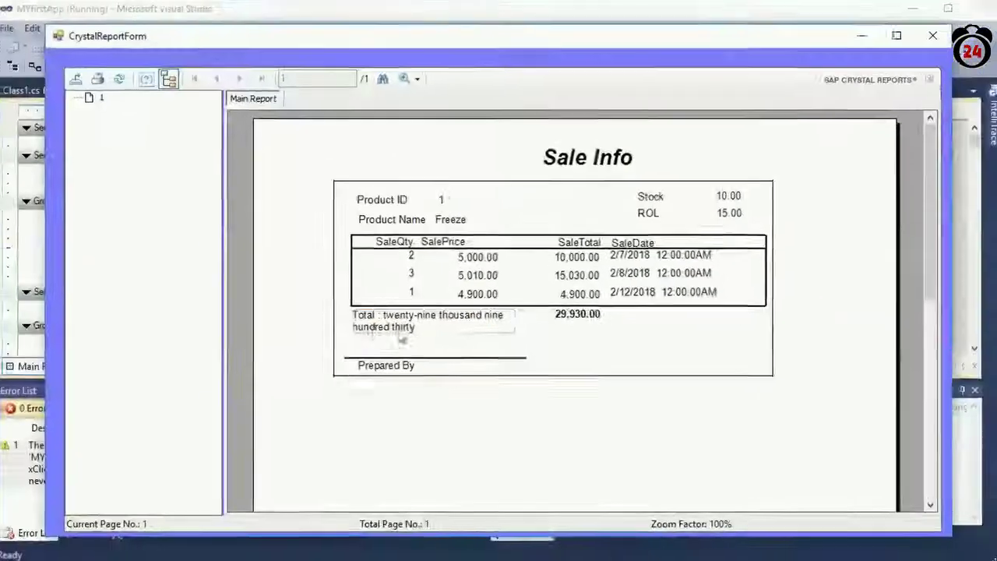
pyautogui.click(578, 318)
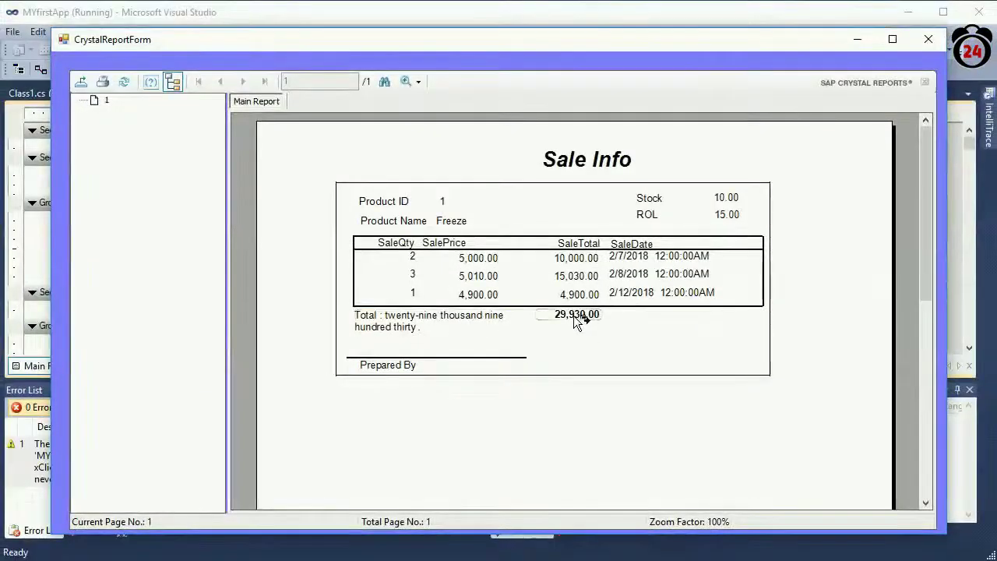
pyautogui.click(611, 324)
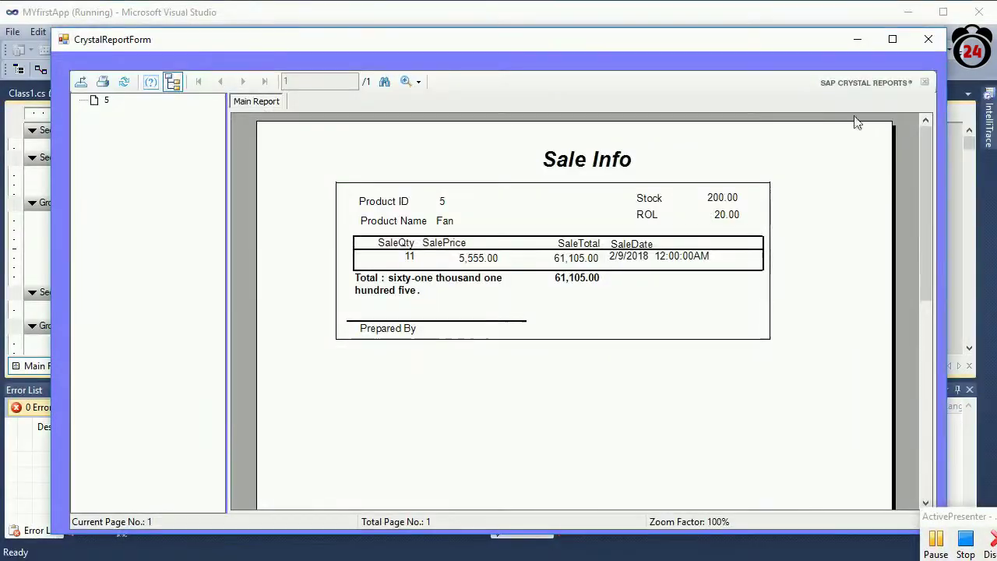
pyautogui.click(930, 39)
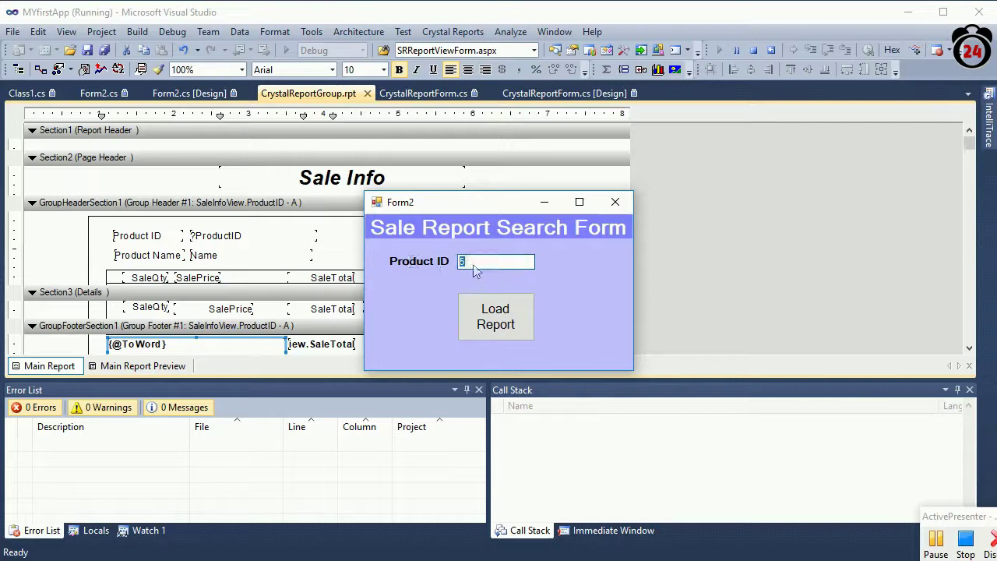
pyautogui.click(495, 320)
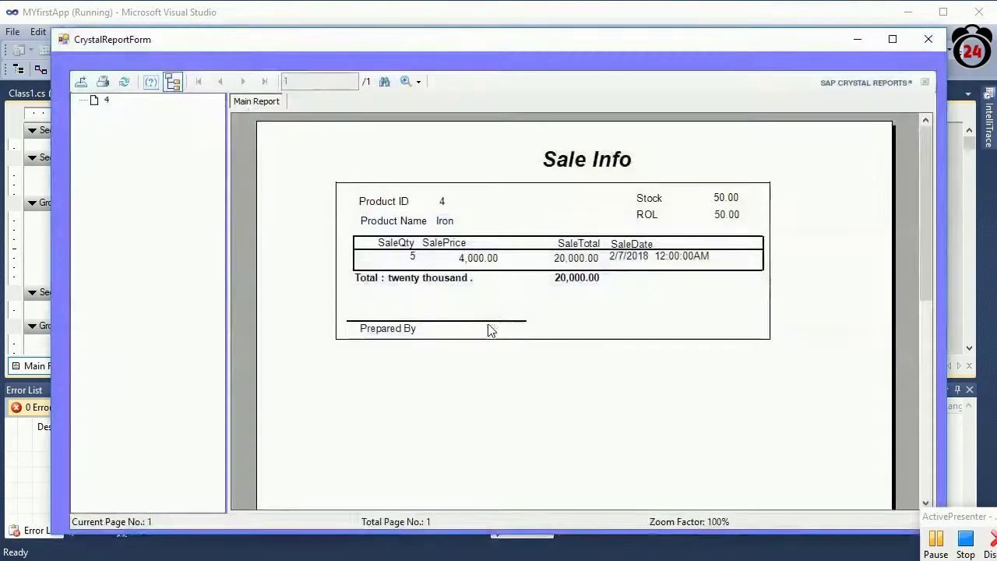